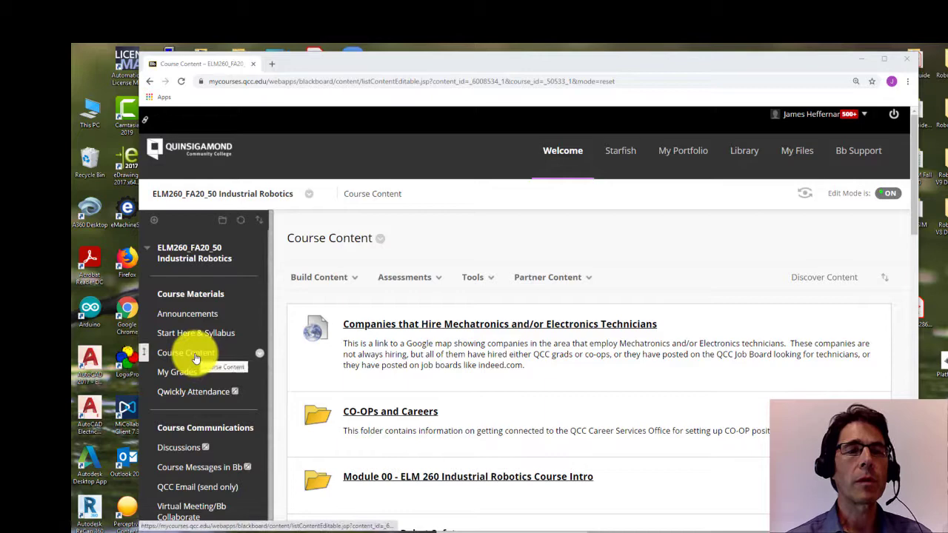
# Step: Open the Module 03 - Frames and Motion Programs page and scroll to the RoboGuide CERT Labs 8 & 9 item
pyautogui.scroll(-1, 438, 387)
pyautogui.scroll(-4, 439, 387)
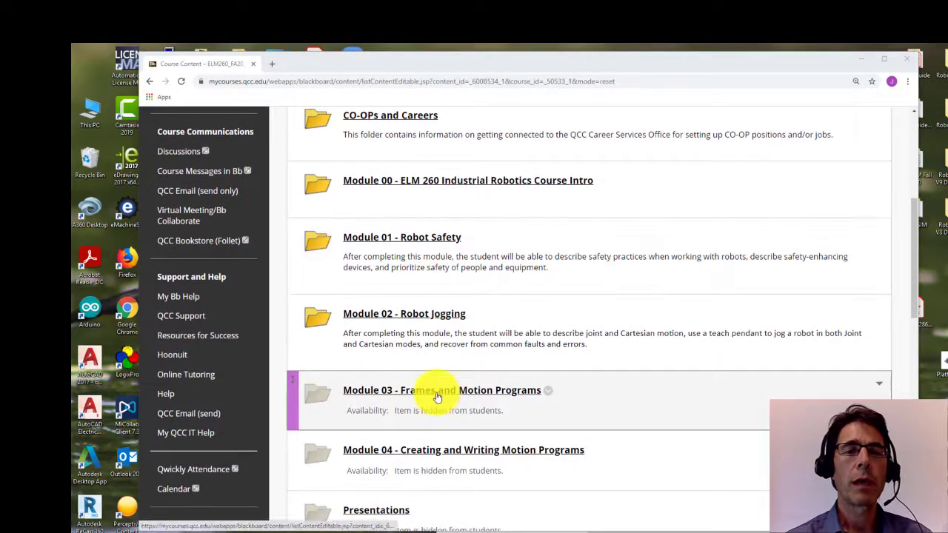
pyautogui.click(437, 398)
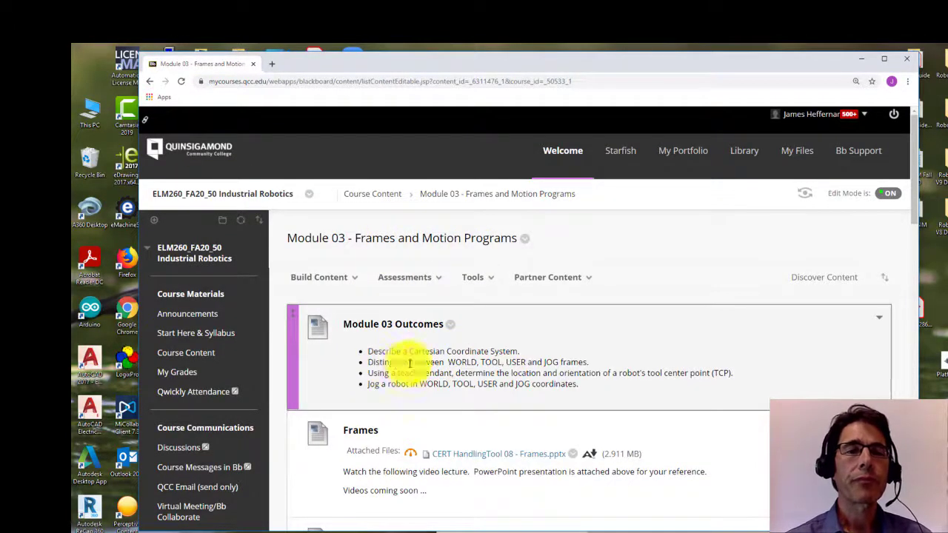
pyautogui.scroll(-2, 418, 367)
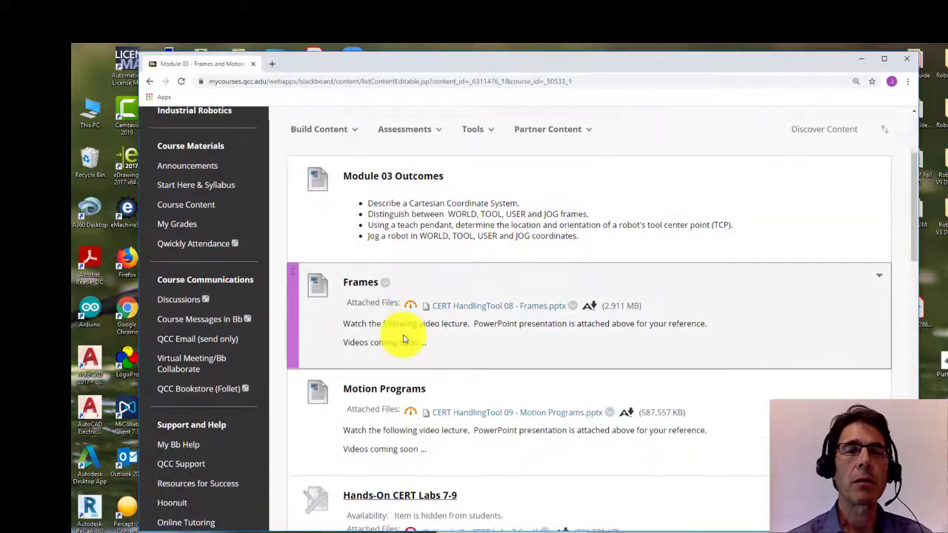
pyautogui.scroll(-5, 404, 342)
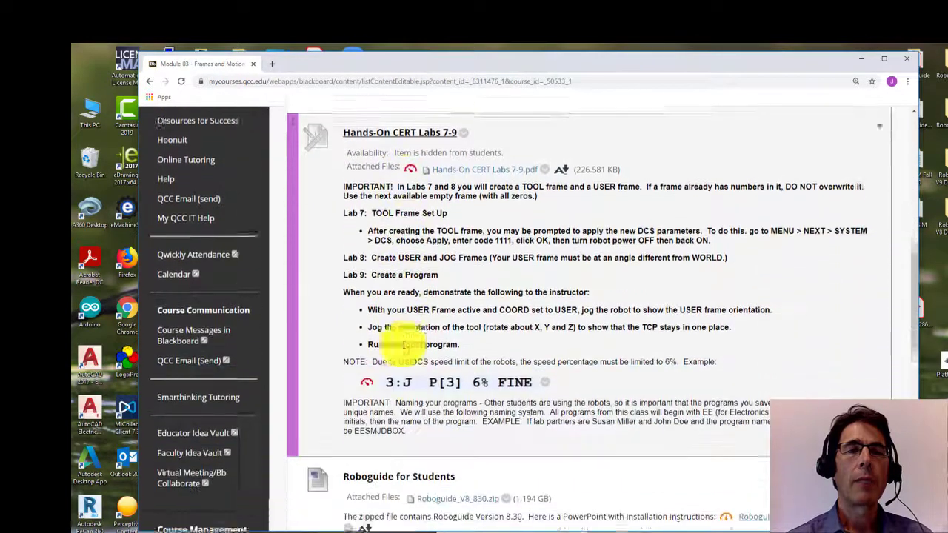
pyautogui.scroll(-3, 404, 347)
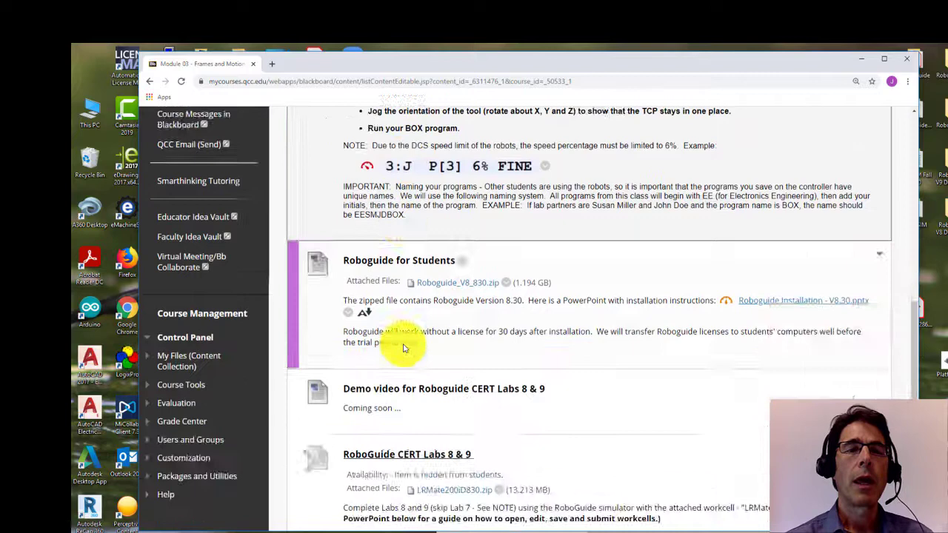
pyautogui.scroll(-2, 403, 347)
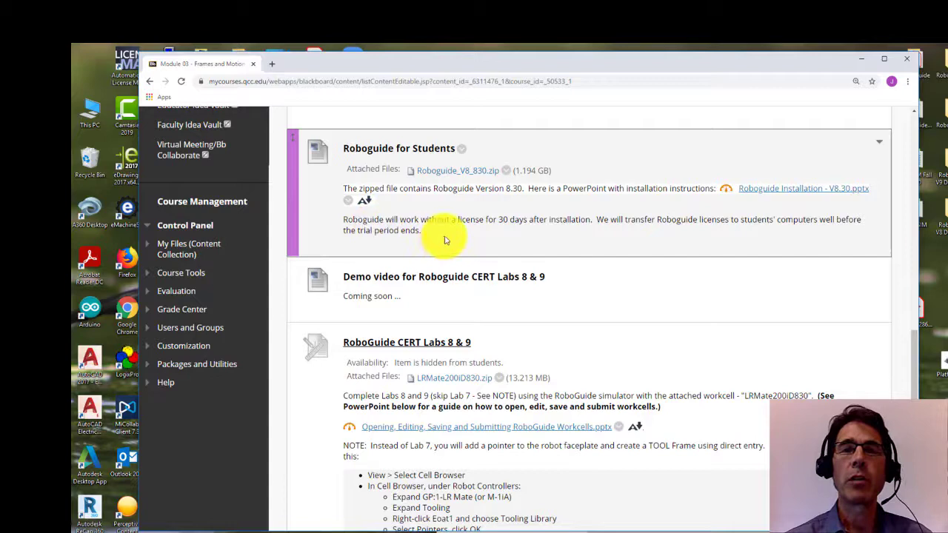
pyautogui.scroll(-2, 497, 236)
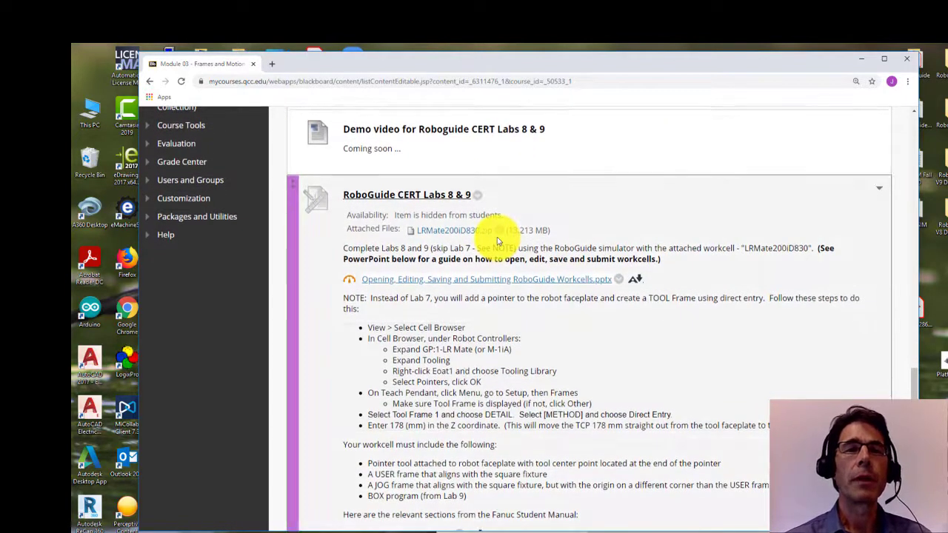
pyautogui.scroll(1, 444, 222)
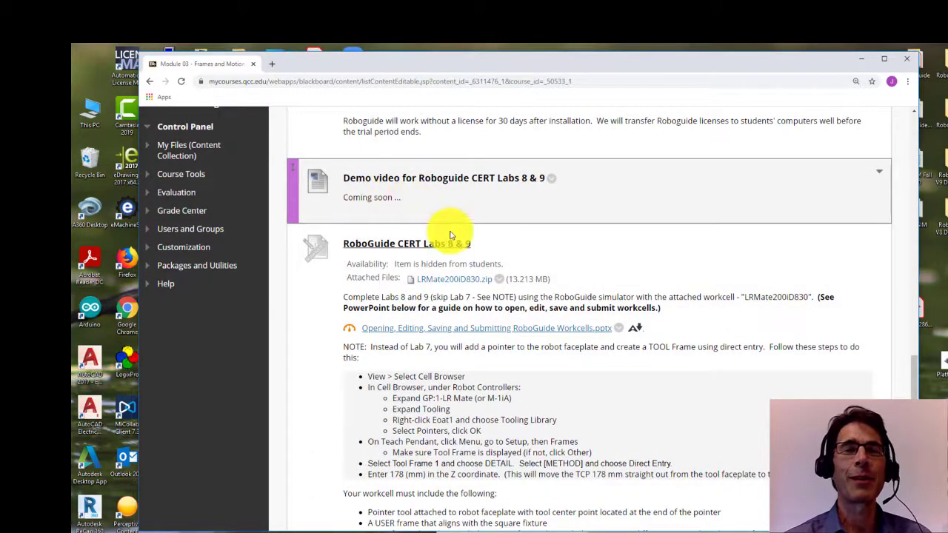
pyautogui.scroll(-2, 514, 252)
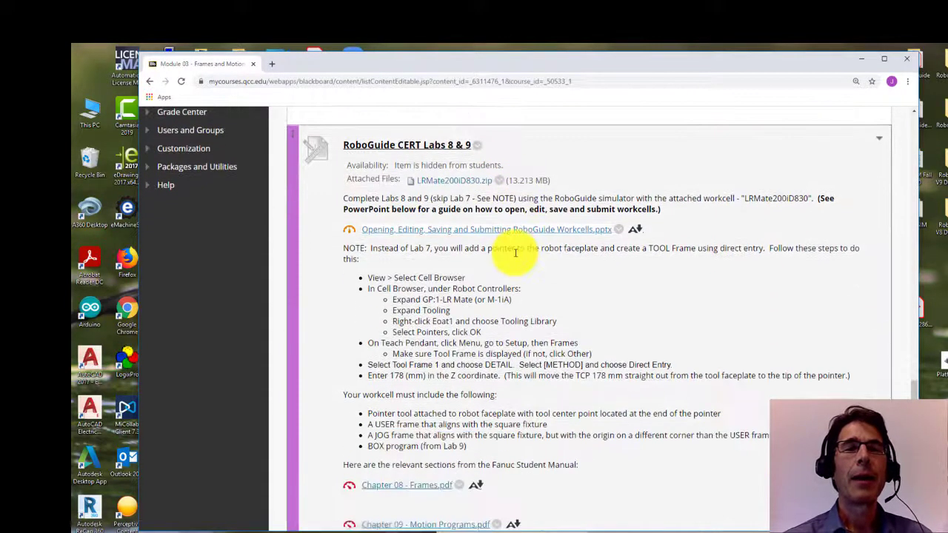
# Step: Download LRMate200iD830.zip and drag its LRMate200iD830 folder onto the desktop
pyautogui.click(455, 184)
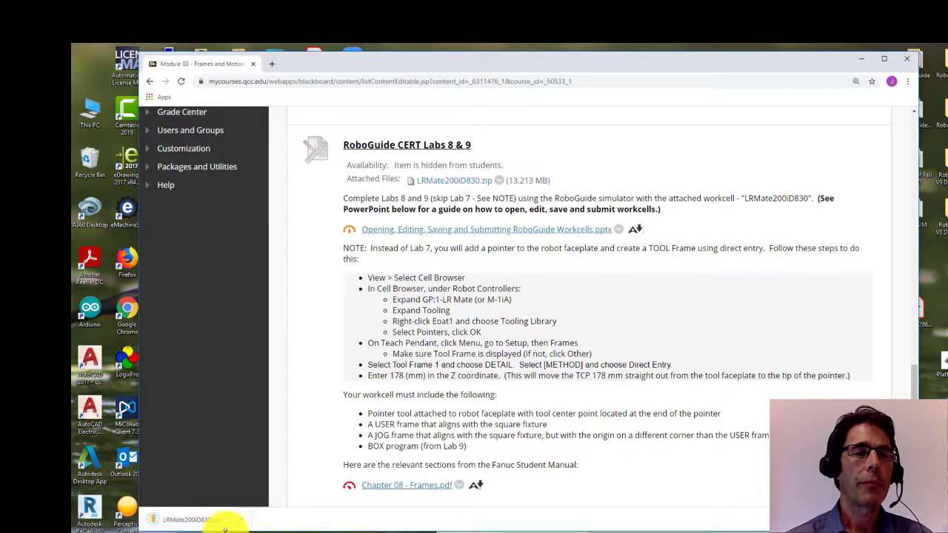
pyautogui.click(190, 519)
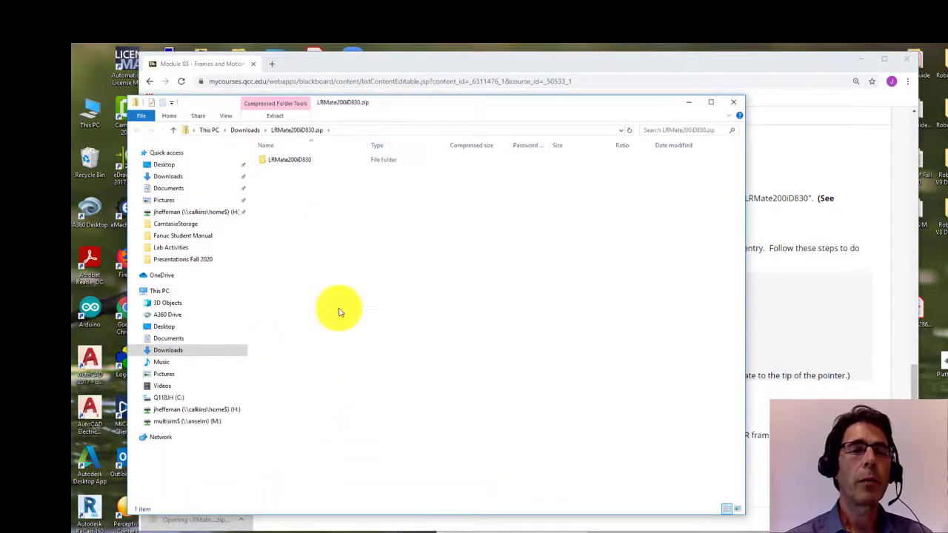
pyautogui.click(278, 163)
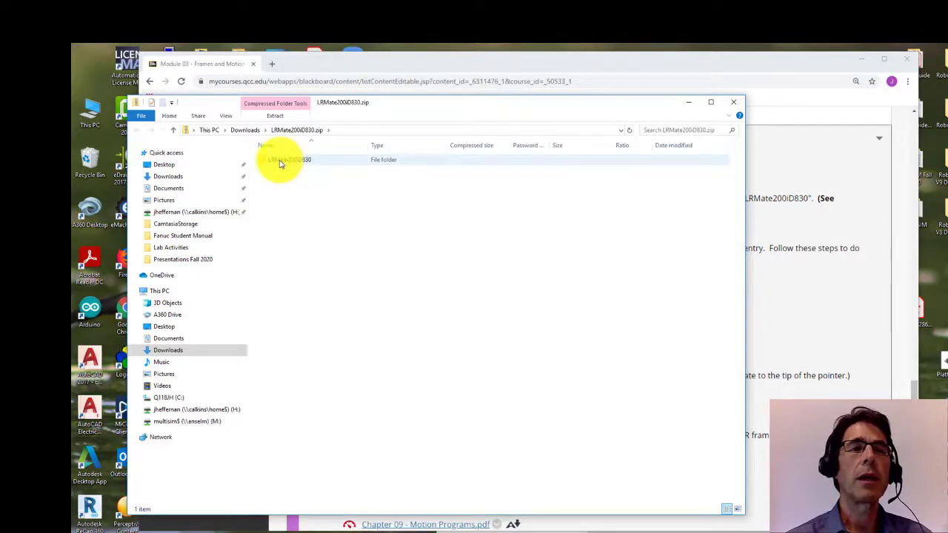
pyautogui.moveTo(280, 163); pyautogui.dragTo(945, 277)
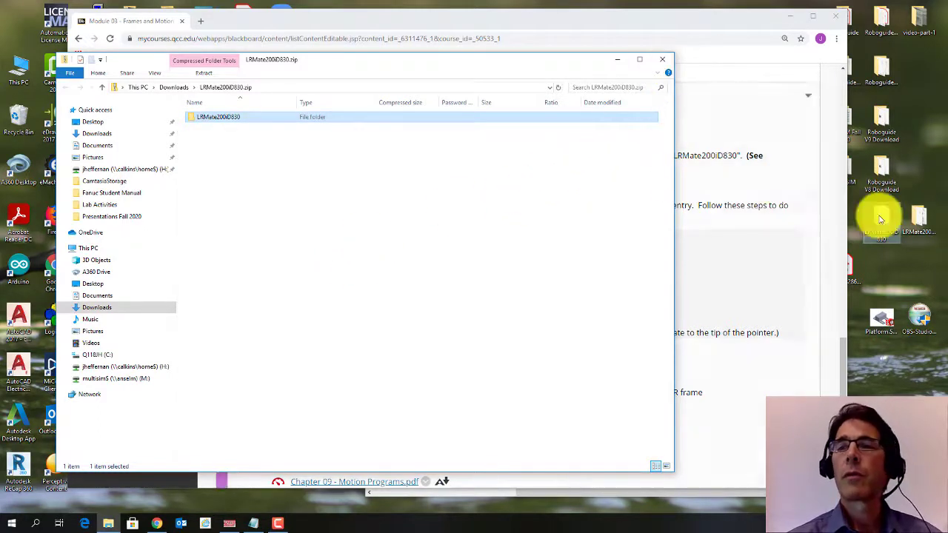
# Step: Close the zip window, open the desktop LRMate200iD830 folder and select LRMate200iD830.frw
pyautogui.click(664, 61)
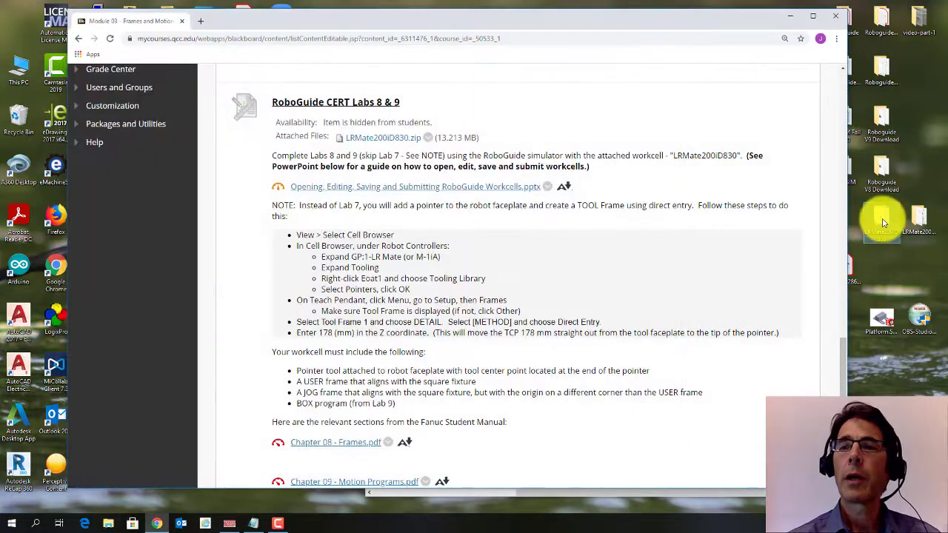
pyautogui.click(883, 221)
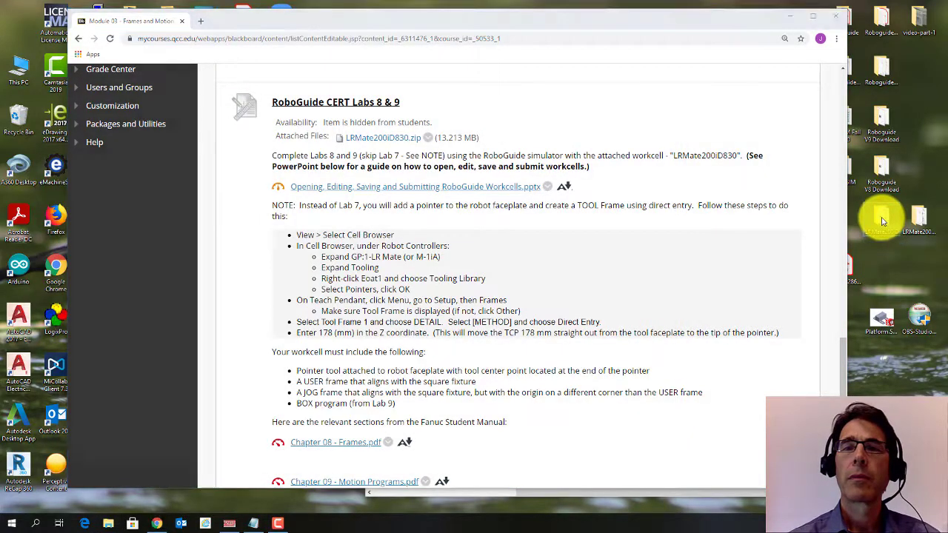
pyautogui.doubleClick(883, 221)
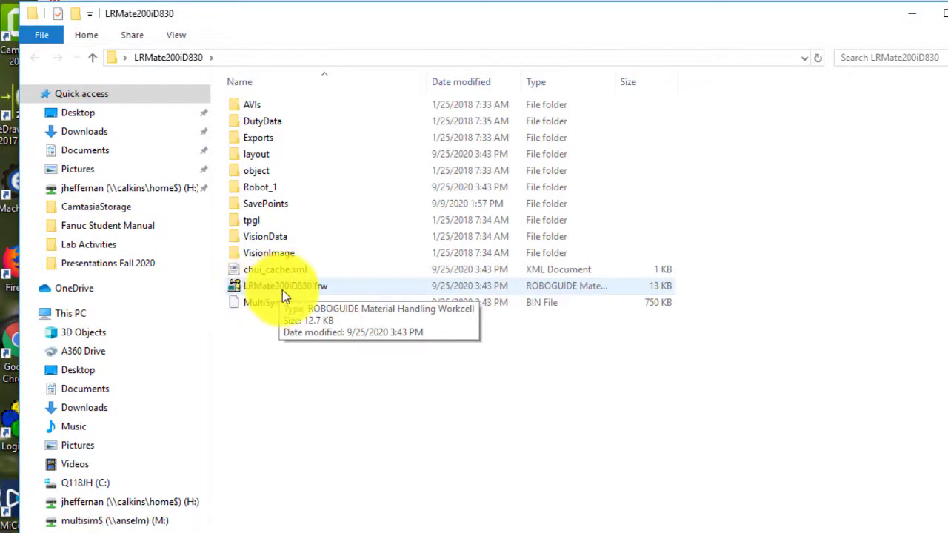
pyautogui.click(268, 288)
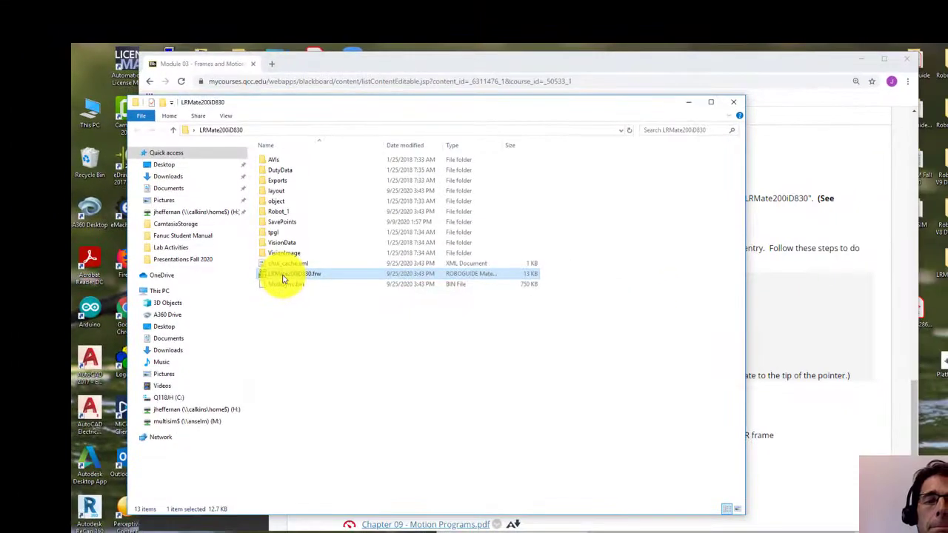
# Step: Launch LRMate200iD830.frw so the workcell loads with the robot and Fixture1 and Fixture2
pyautogui.doubleClick(282, 278)
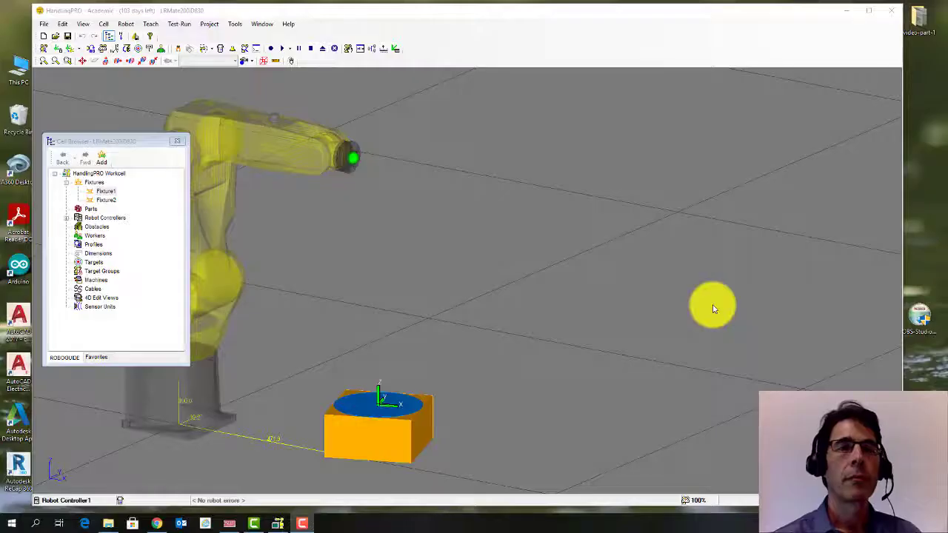
# Step: Start File > Save Cell As with the Desktop as target folder and begin editing the cell name
pyautogui.click(43, 24)
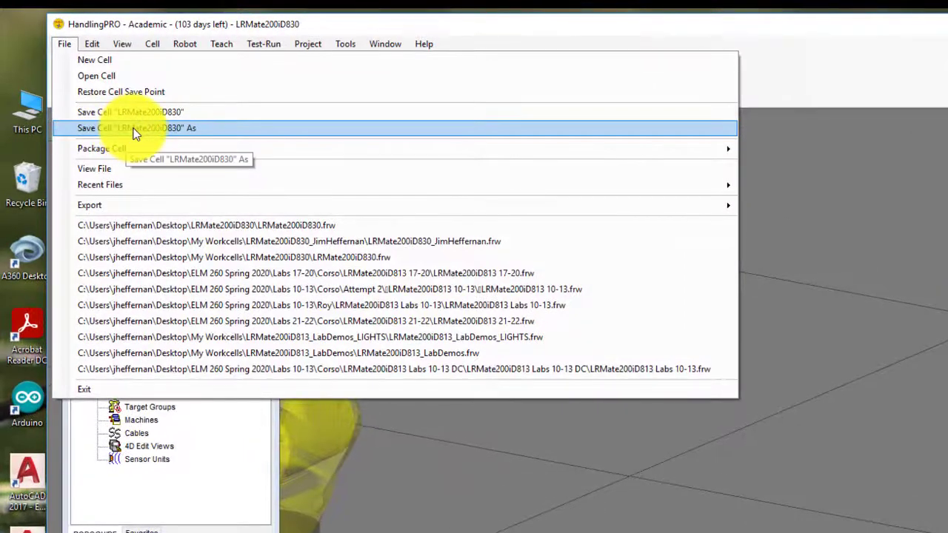
pyautogui.click(134, 129)
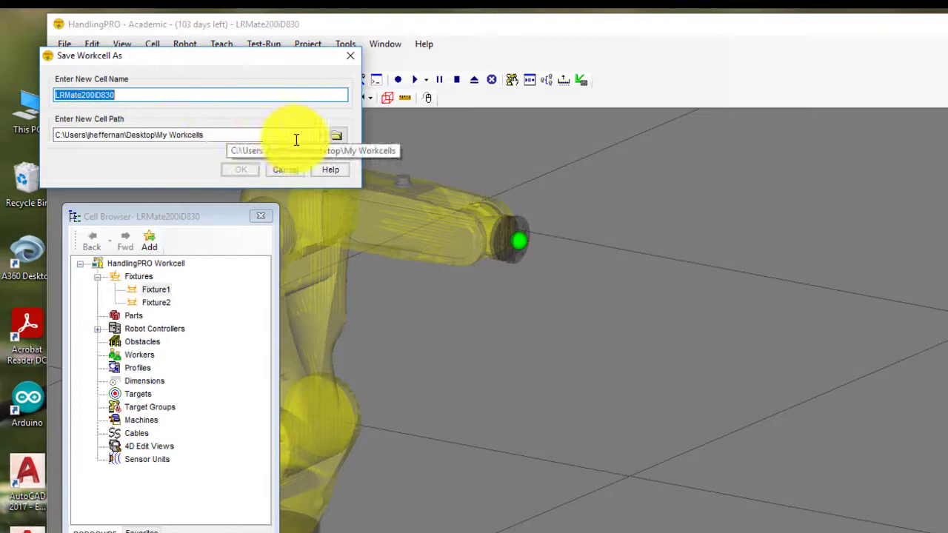
pyautogui.click(337, 136)
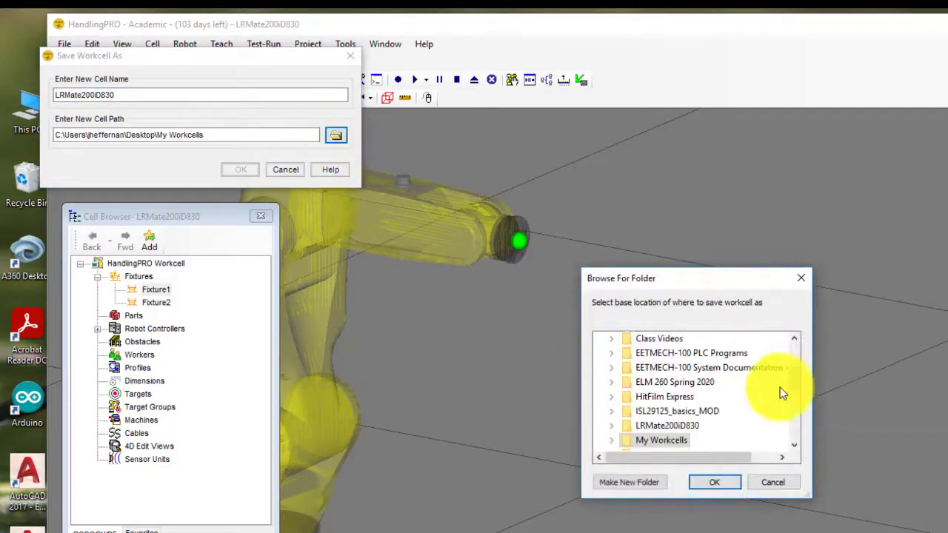
pyautogui.click(795, 356)
pyautogui.click(629, 354)
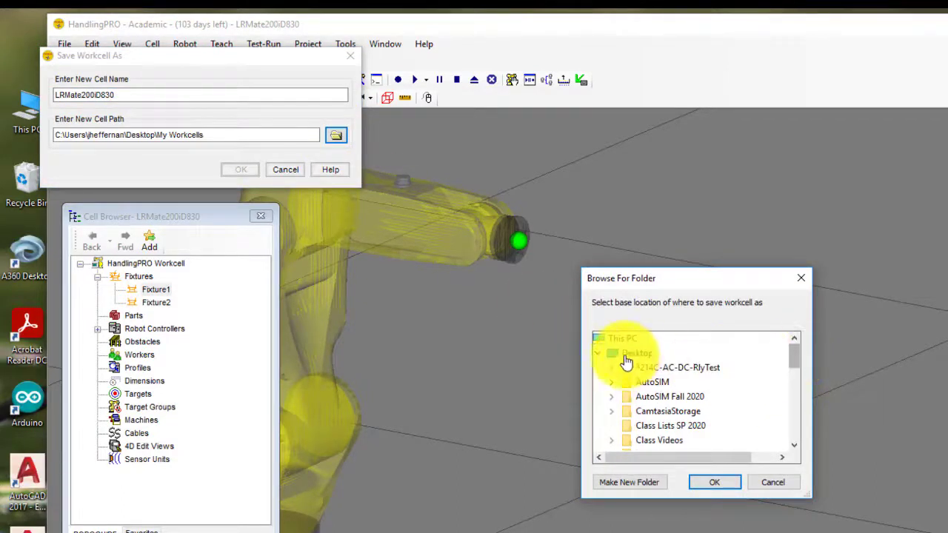
pyautogui.scroll(1, 645, 356)
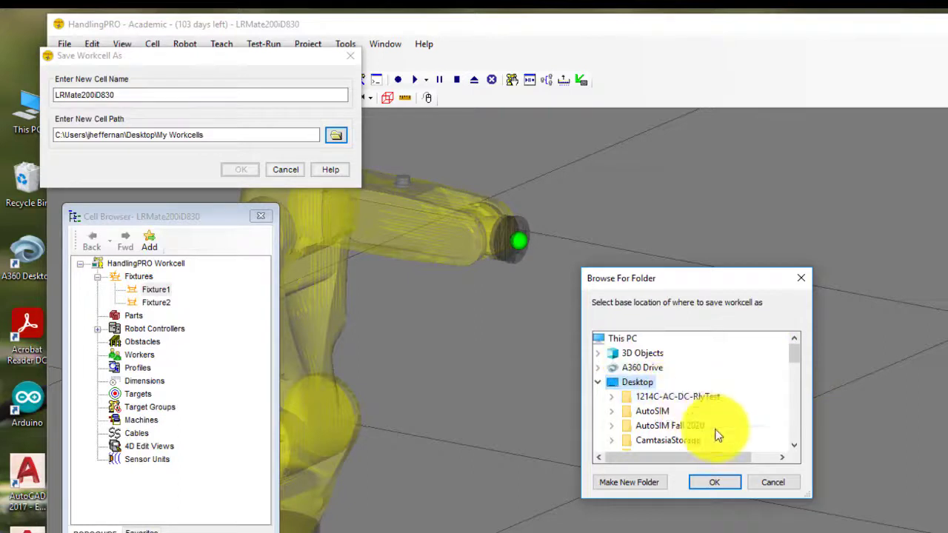
pyautogui.click(717, 484)
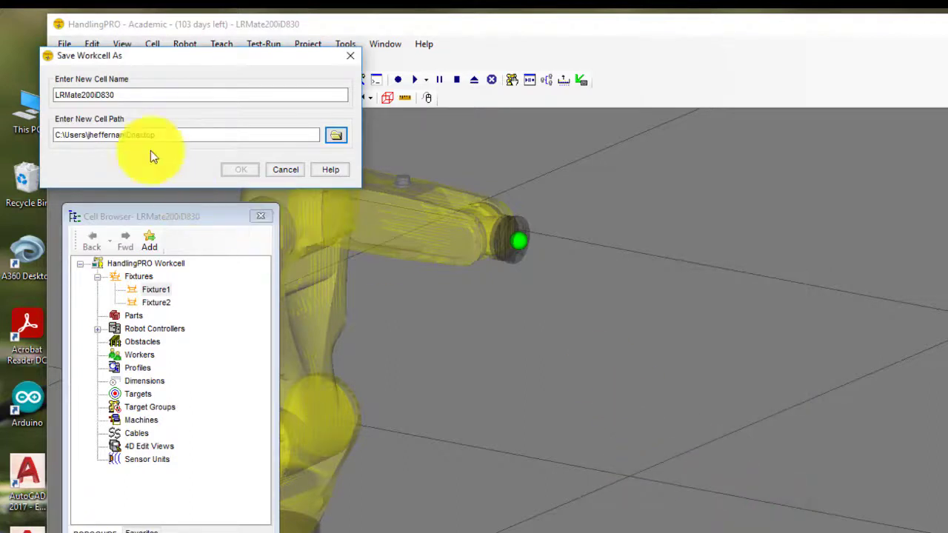
pyautogui.click(126, 95)
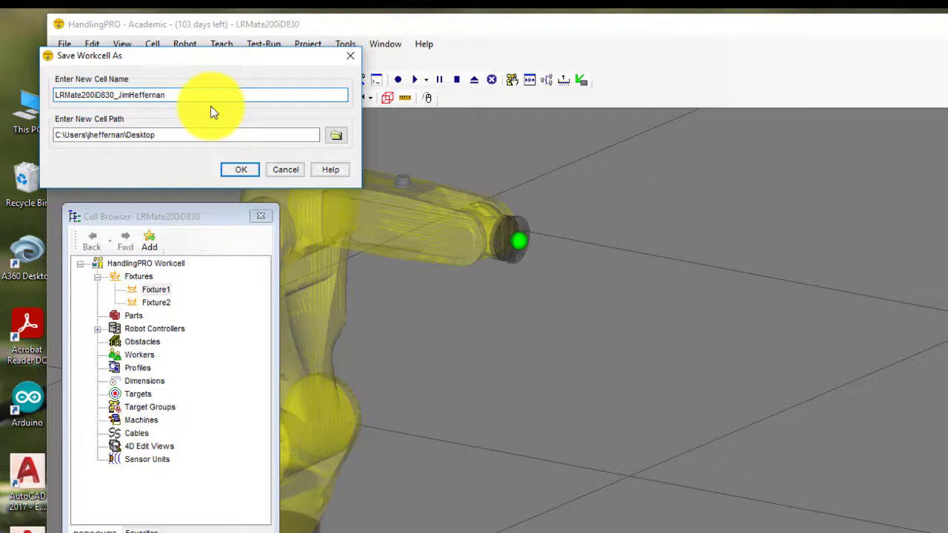
# Step: Confirm the renamed copy's save to the Desktop and acknowledge the Robot Payload Settings notice
pyautogui.click(240, 171)
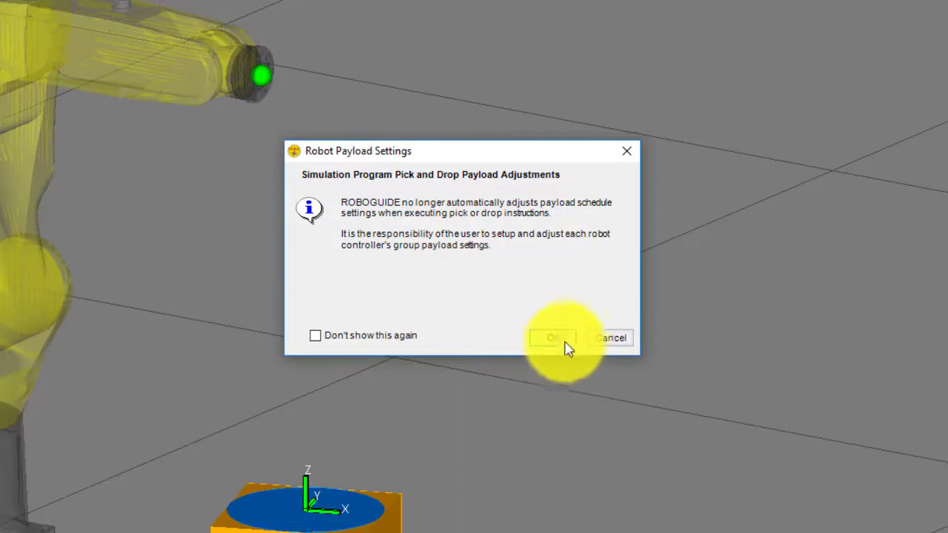
pyautogui.click(554, 339)
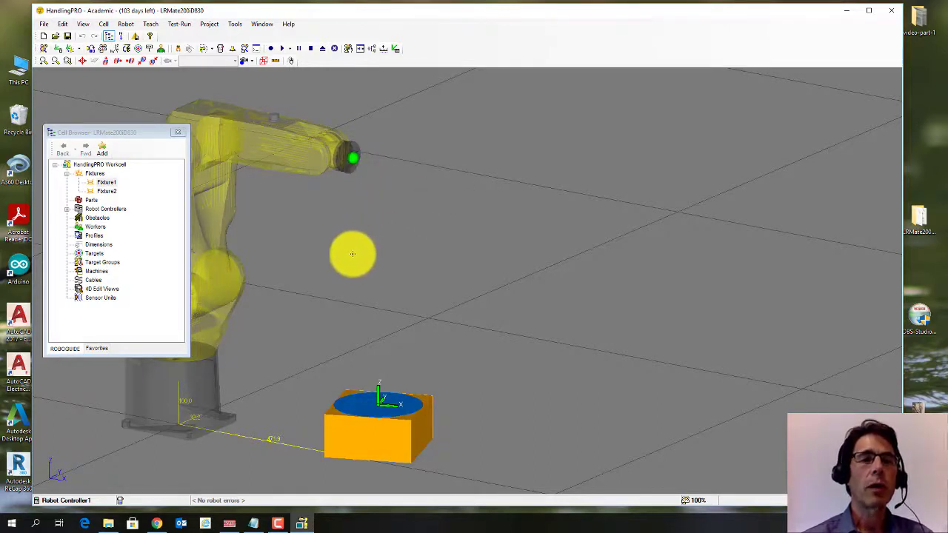
# Step: Bring the Cell Browser forward, glance at the lab instructions in the browser, and return to the workcell
pyautogui.click(127, 132)
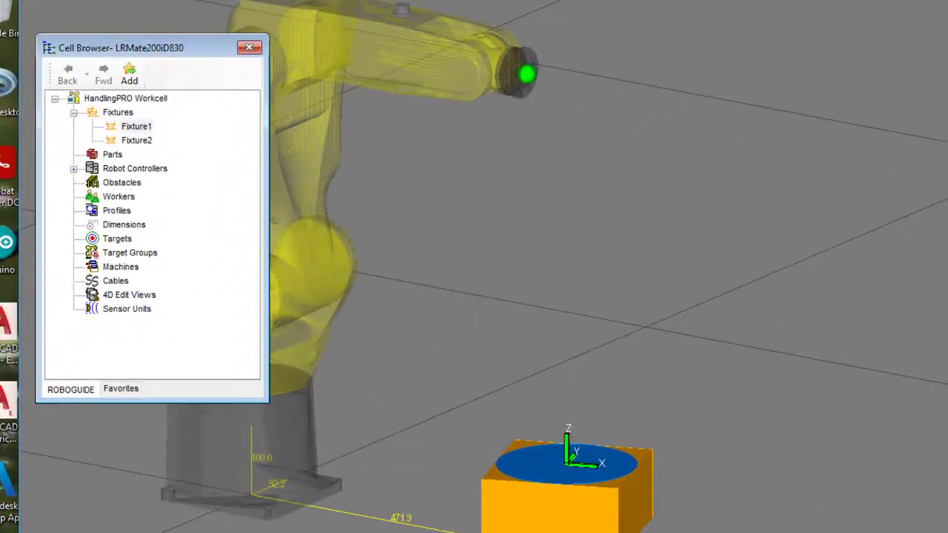
pyautogui.hotkey('alt', 'Tab')
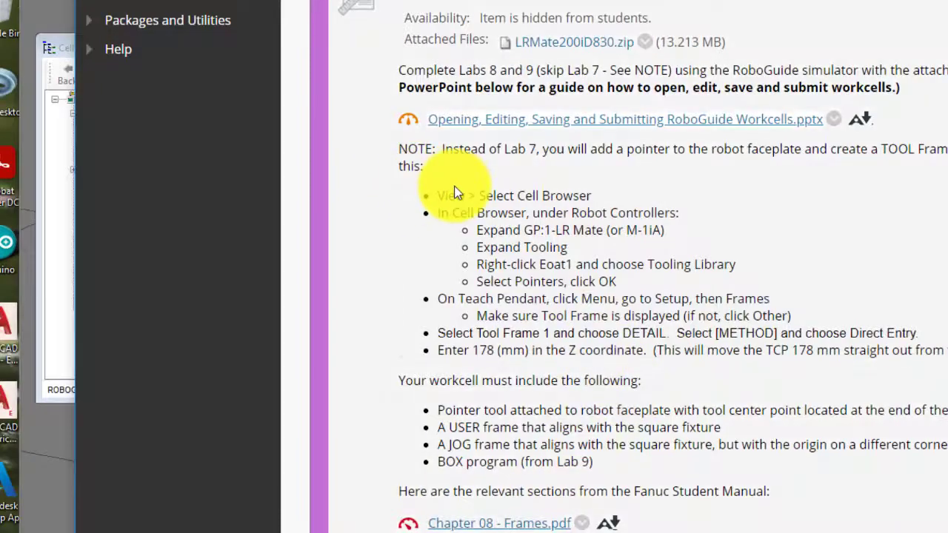
pyautogui.click(47, 400)
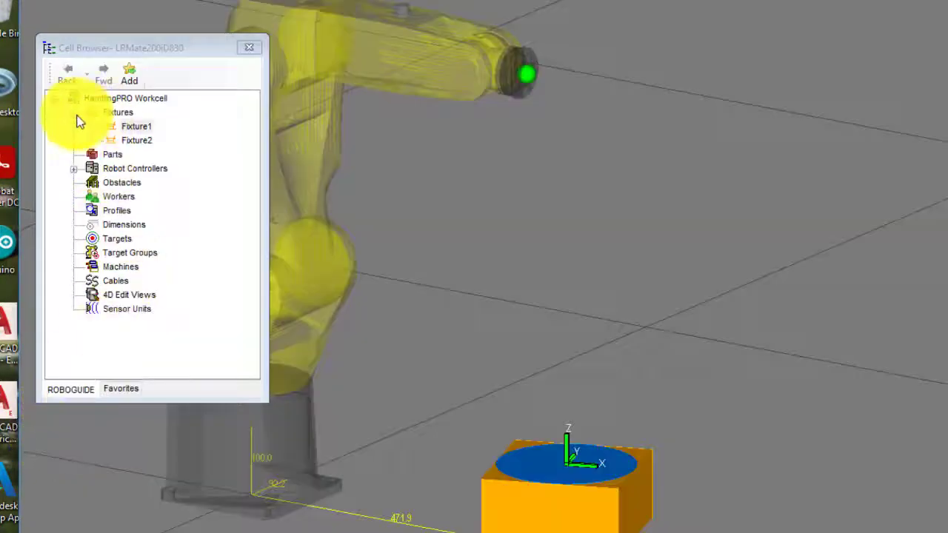
# Step: Expand Robot Controller1's Tooling and assign the pointers > pointer tool from the Tooling Library to UT:1 (Eoat1)
pyautogui.click(75, 170)
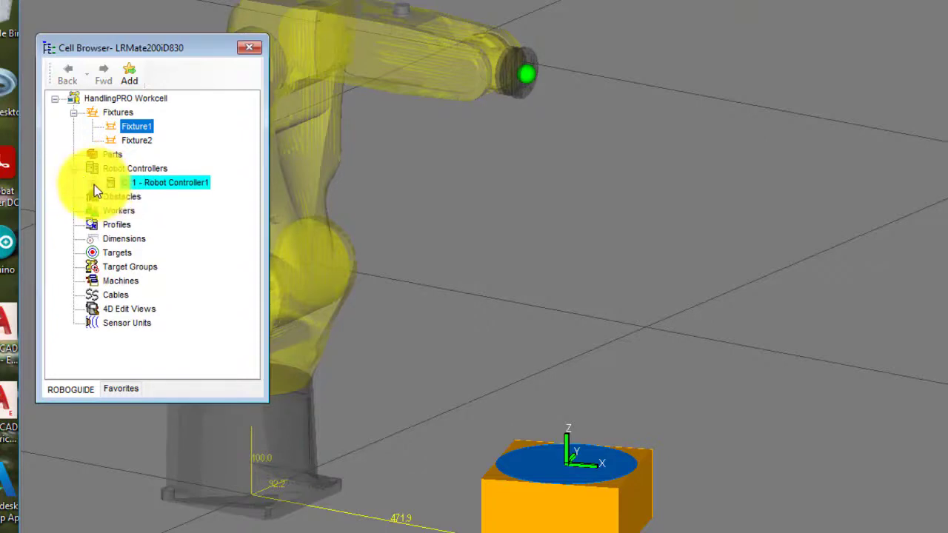
pyautogui.click(92, 183)
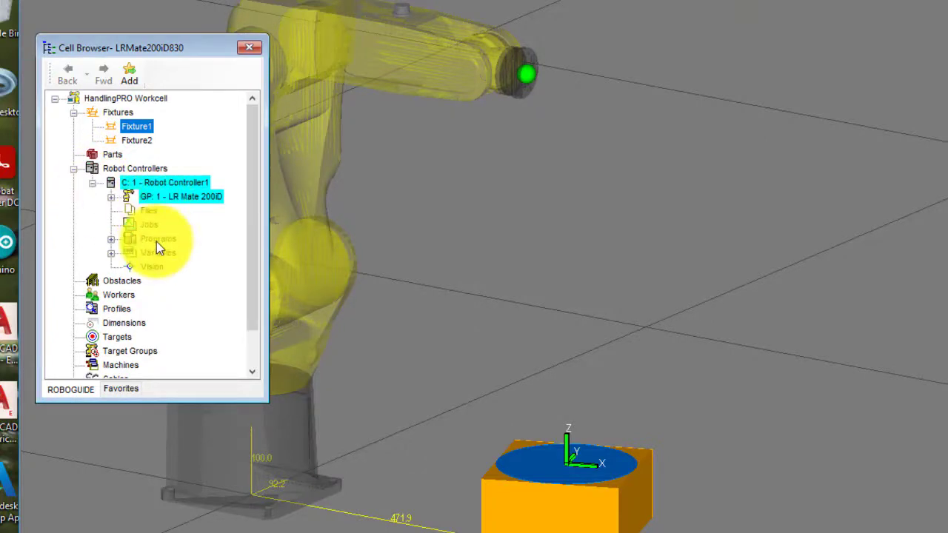
pyautogui.click(111, 197)
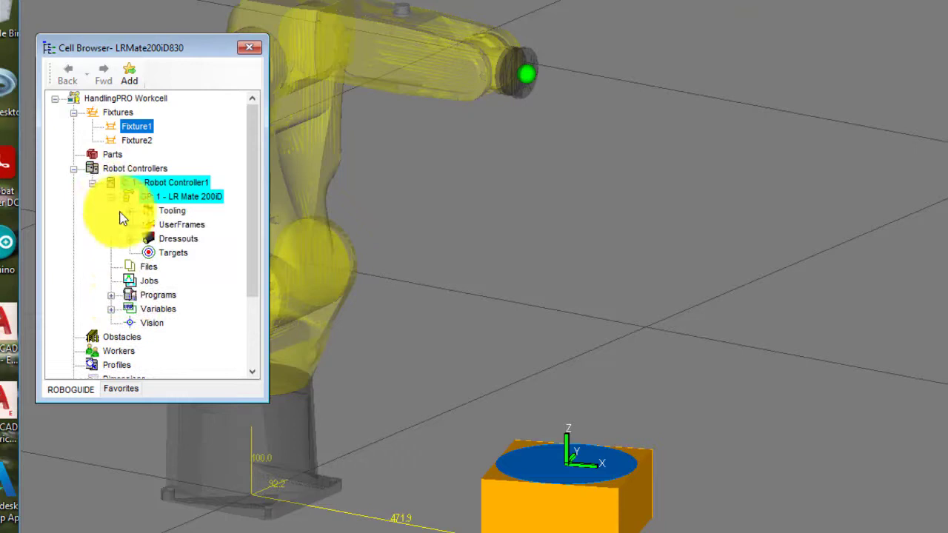
pyautogui.click(130, 211)
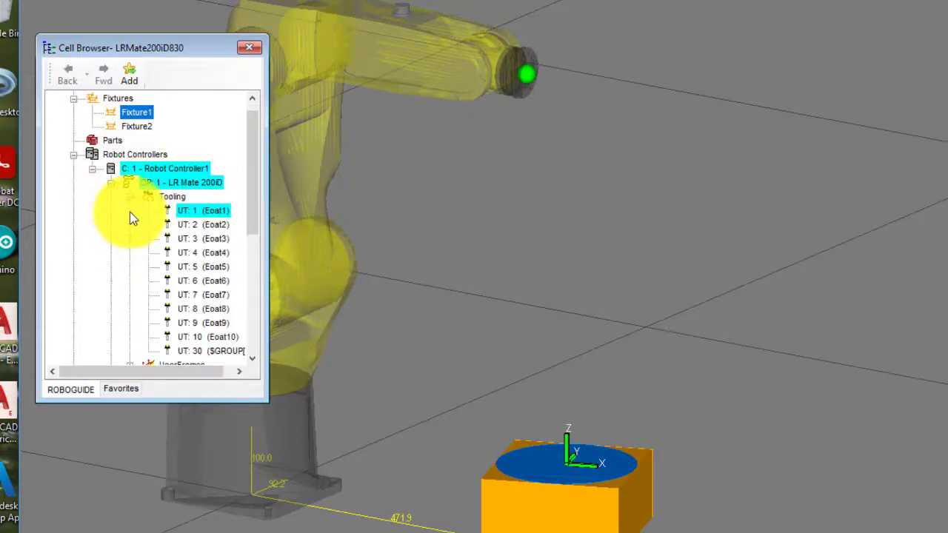
pyautogui.rightClick(202, 209)
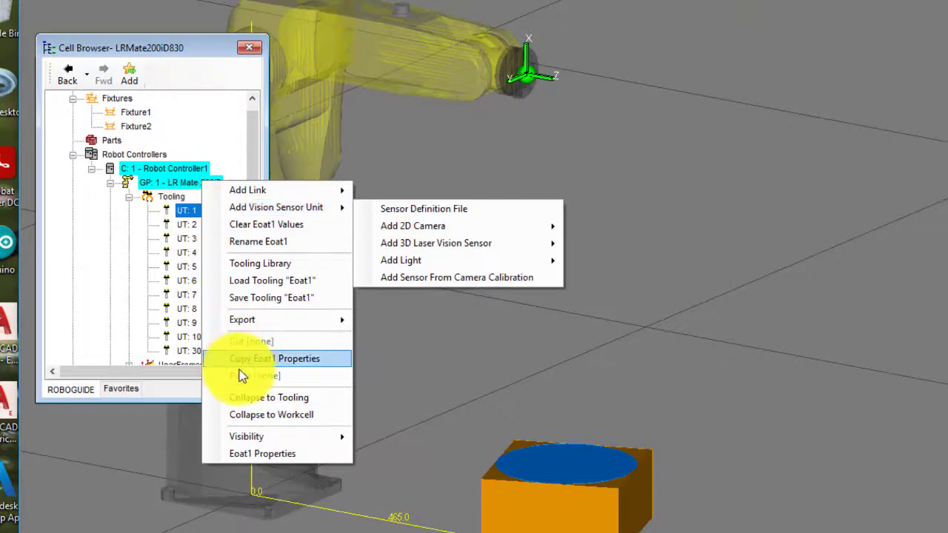
pyautogui.click(284, 261)
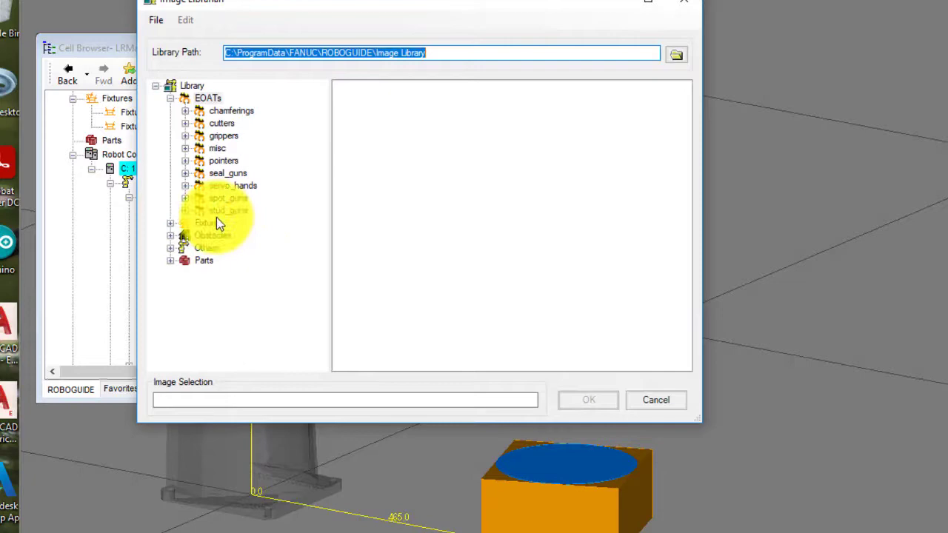
pyautogui.click(222, 161)
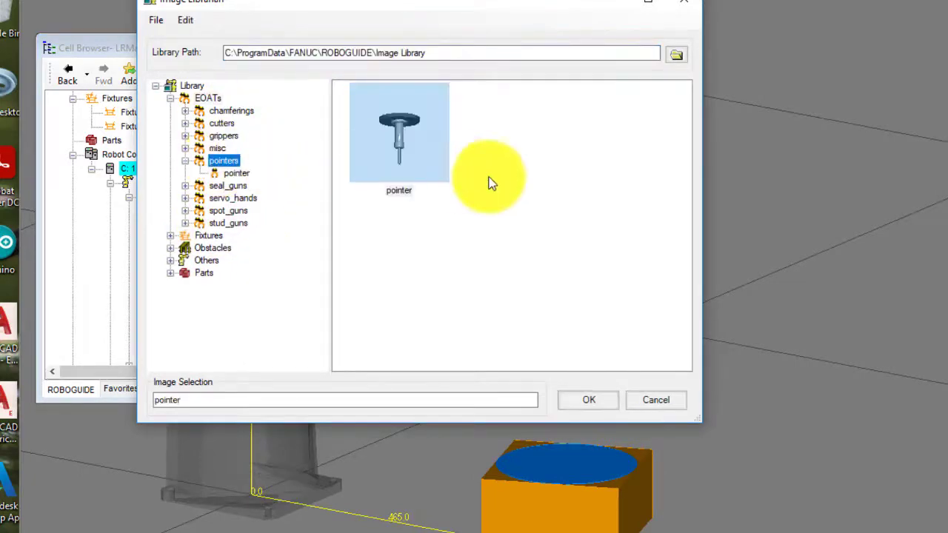
pyautogui.click(597, 400)
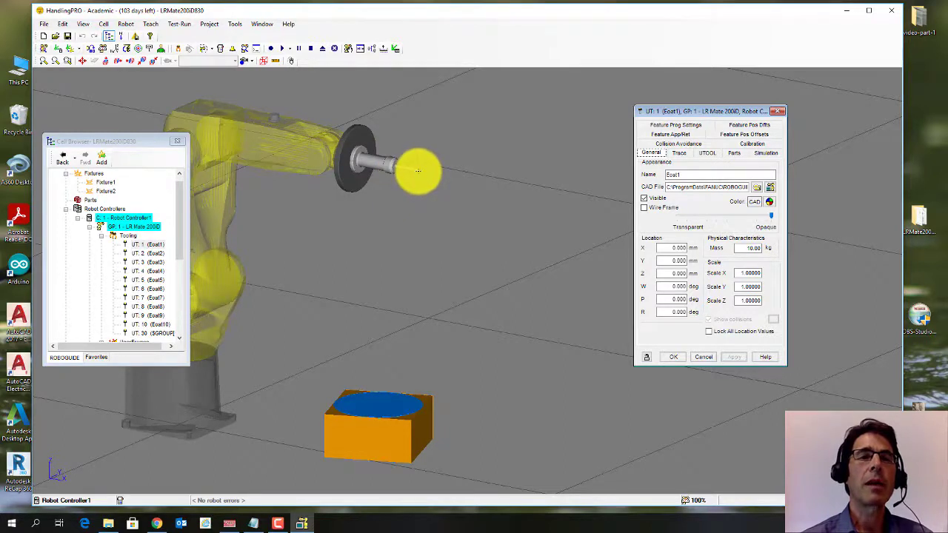
pyautogui.click(777, 113)
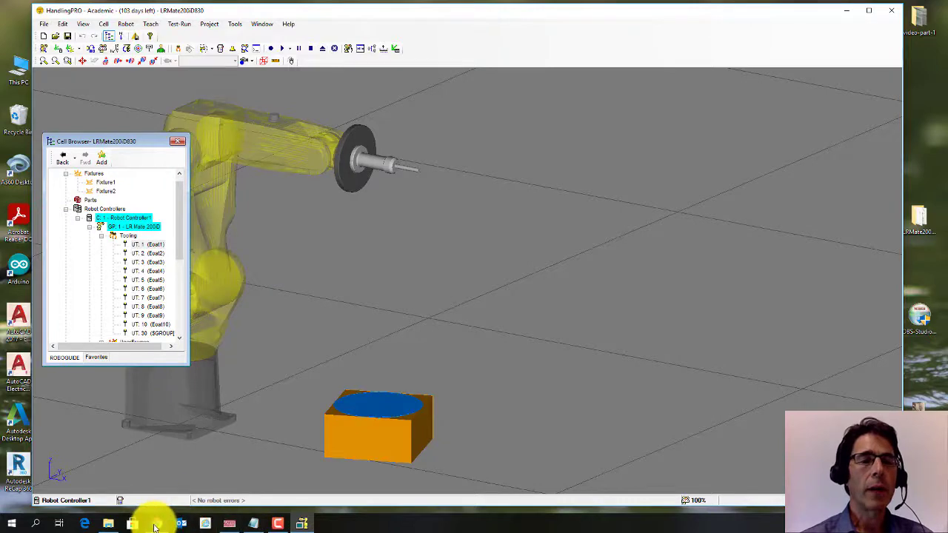
pyautogui.click(156, 524)
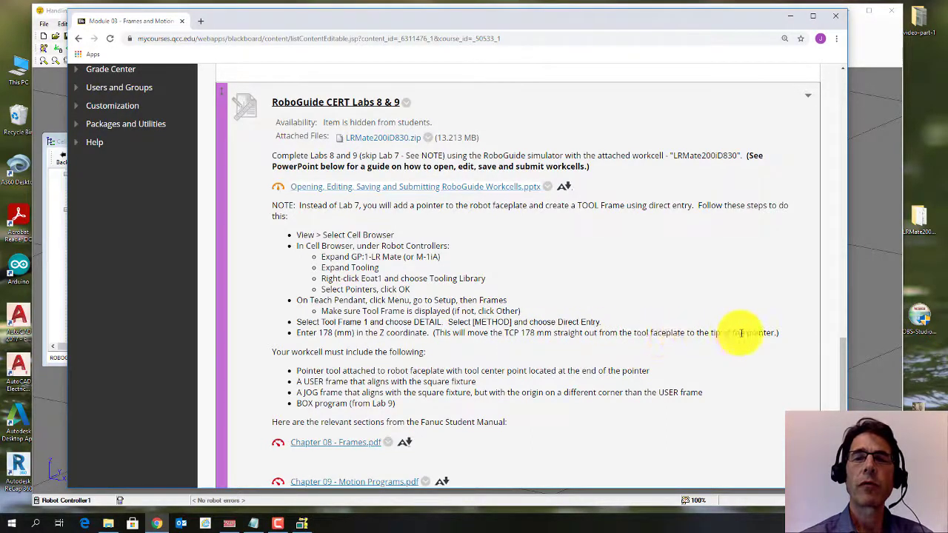
pyautogui.click(57, 394)
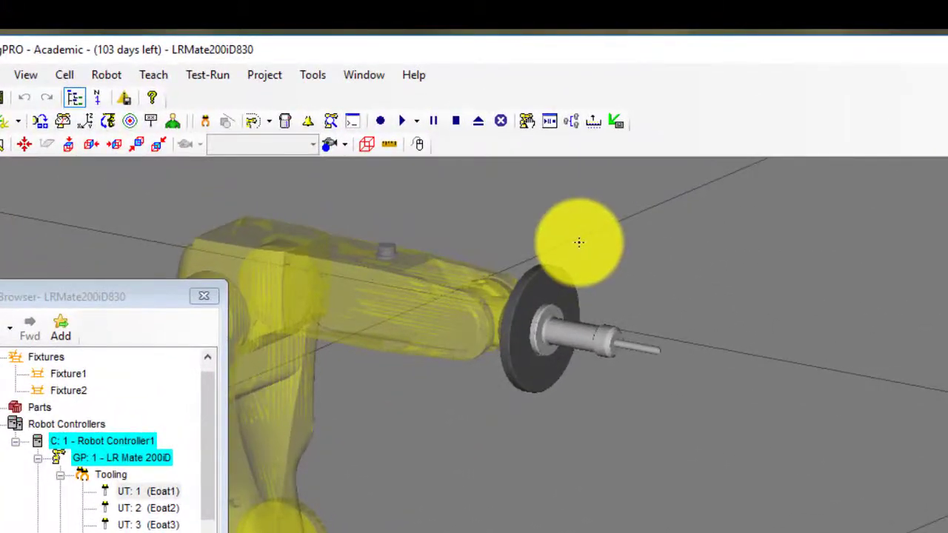
# Step: Show the teach pendant in iPendant mode as a separate window placed right of the workcell
pyautogui.click(286, 121)
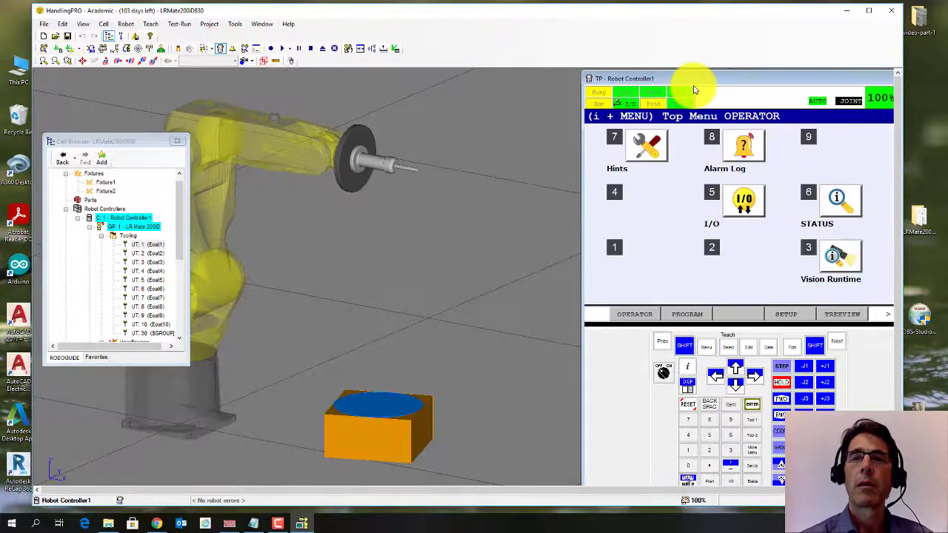
pyautogui.moveTo(699, 80); pyautogui.dragTo(628, 87)
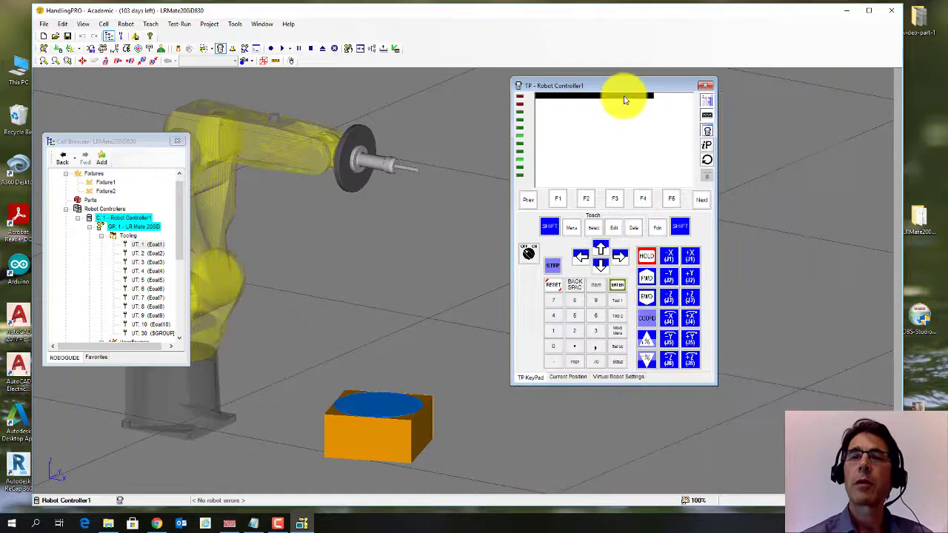
pyautogui.moveTo(619, 89); pyautogui.dragTo(671, 132)
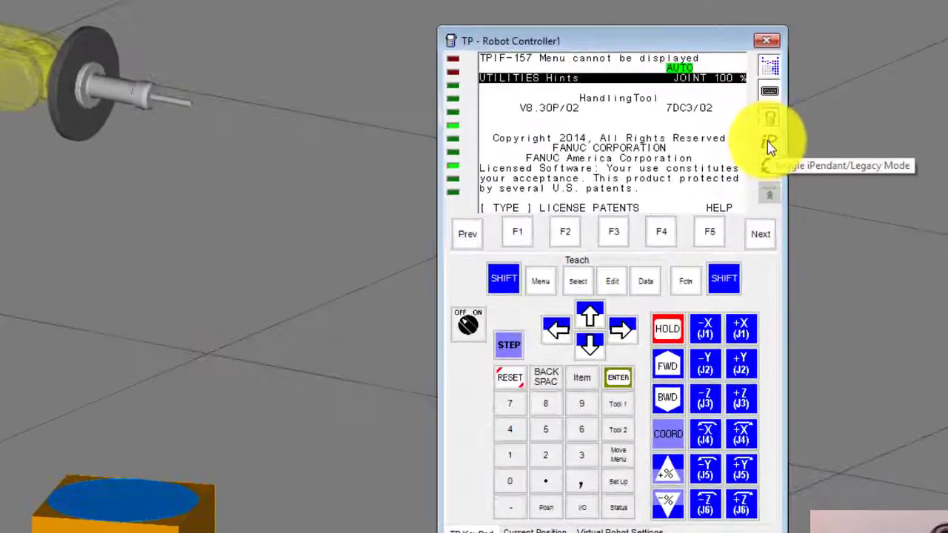
pyautogui.click(770, 143)
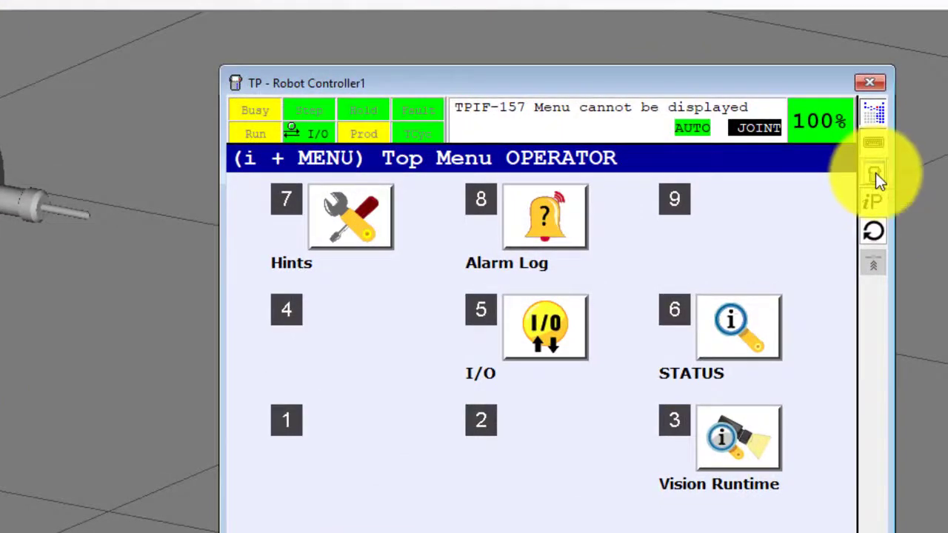
pyautogui.click(875, 177)
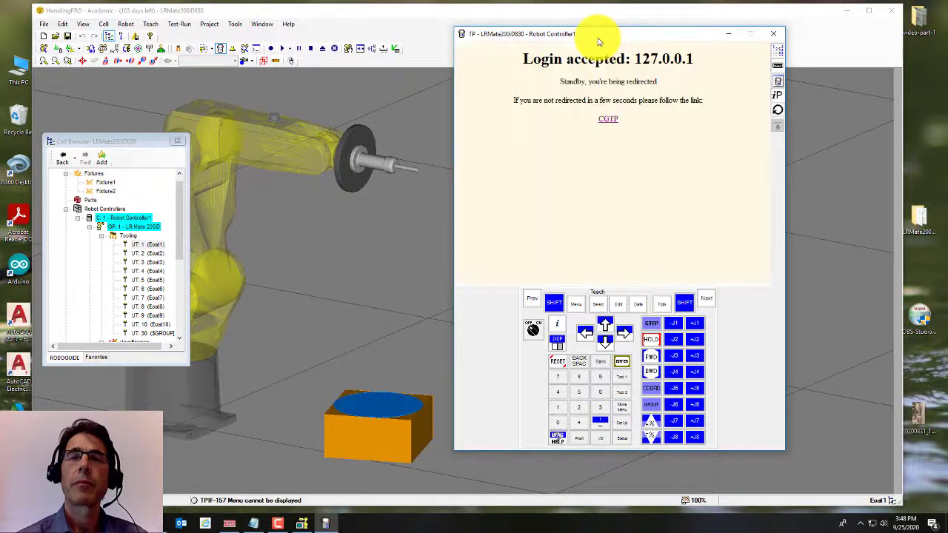
pyautogui.moveTo(599, 41); pyautogui.dragTo(758, 61)
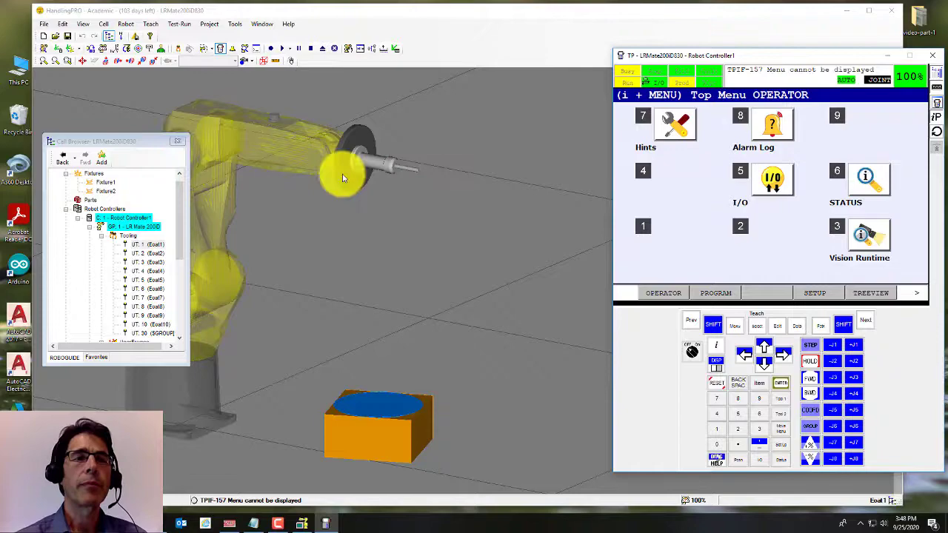
# Step: Close the Cell Browser and open the pendant's MENU > SETUP > Frames screen
pyautogui.click(179, 143)
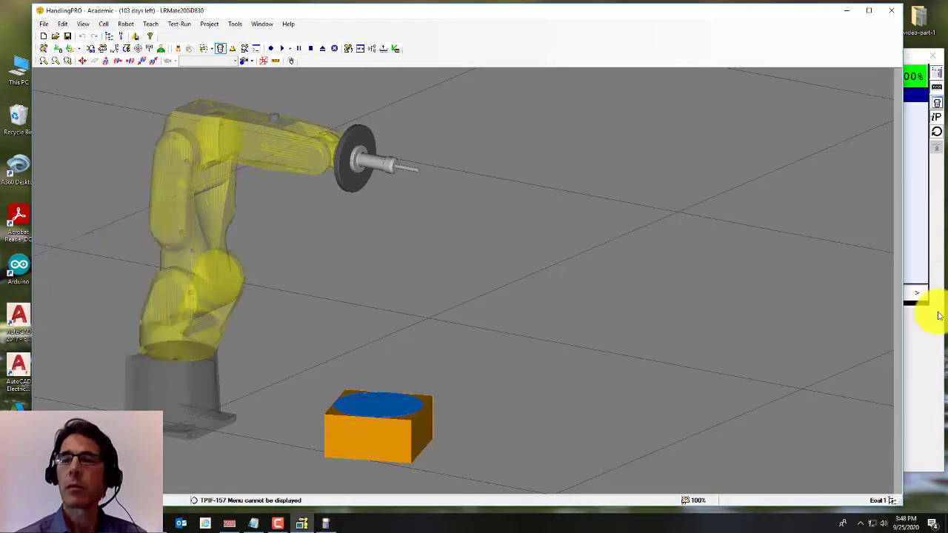
pyautogui.click(929, 337)
pyautogui.click(733, 317)
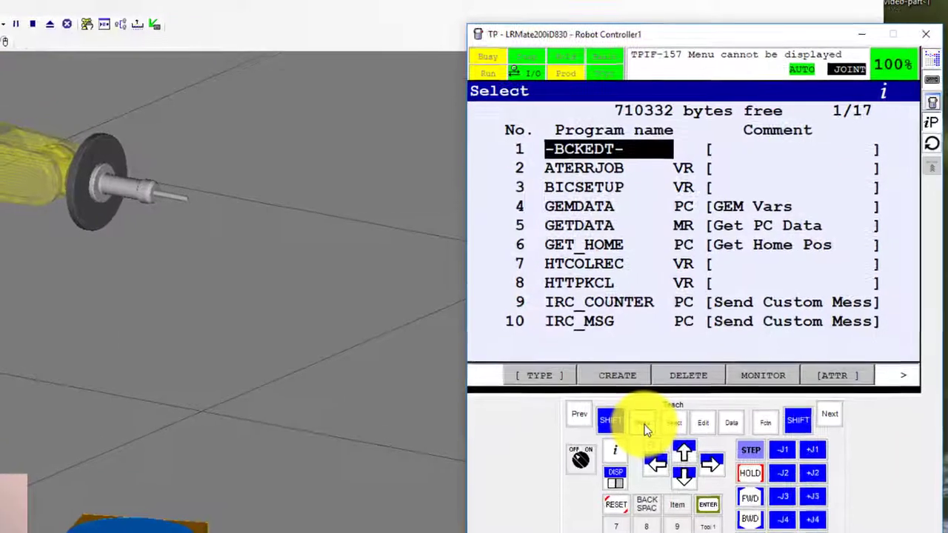
pyautogui.click(645, 428)
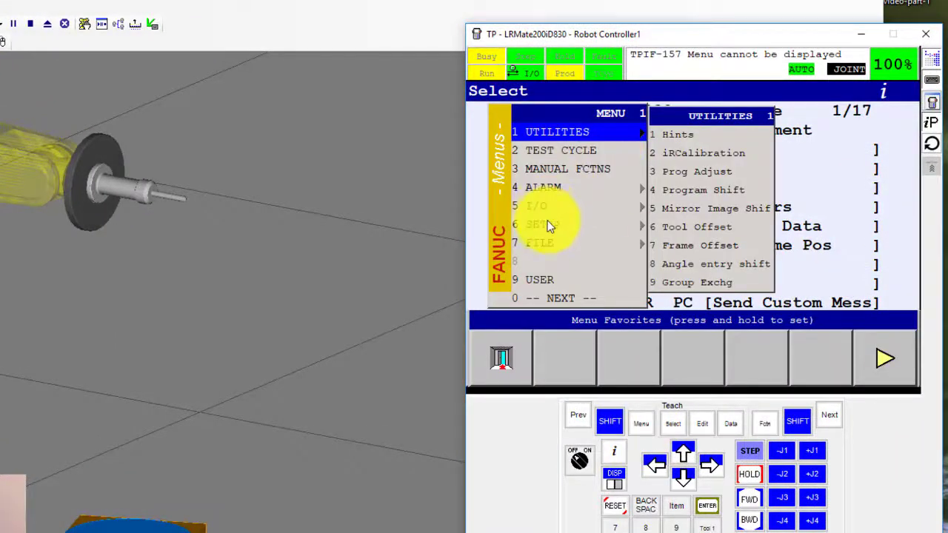
pyautogui.click(550, 225)
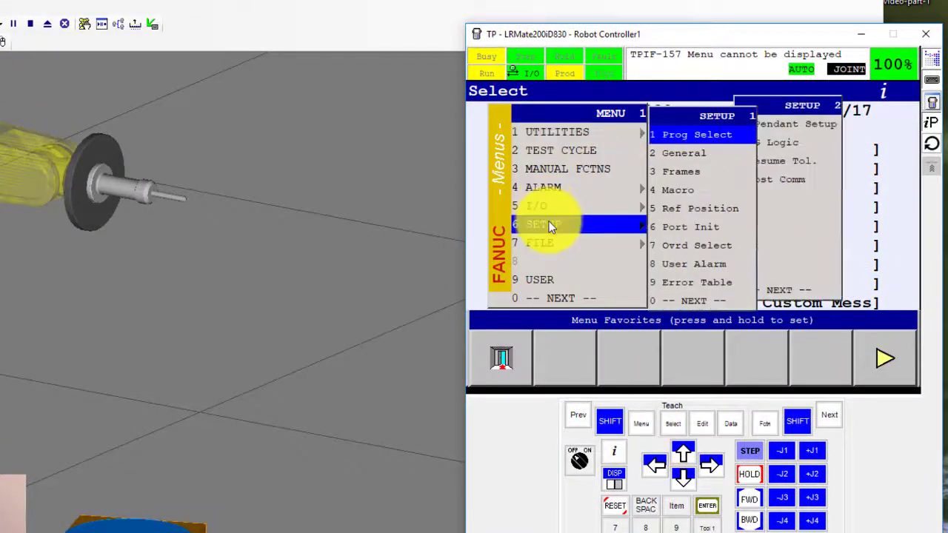
pyautogui.click(677, 171)
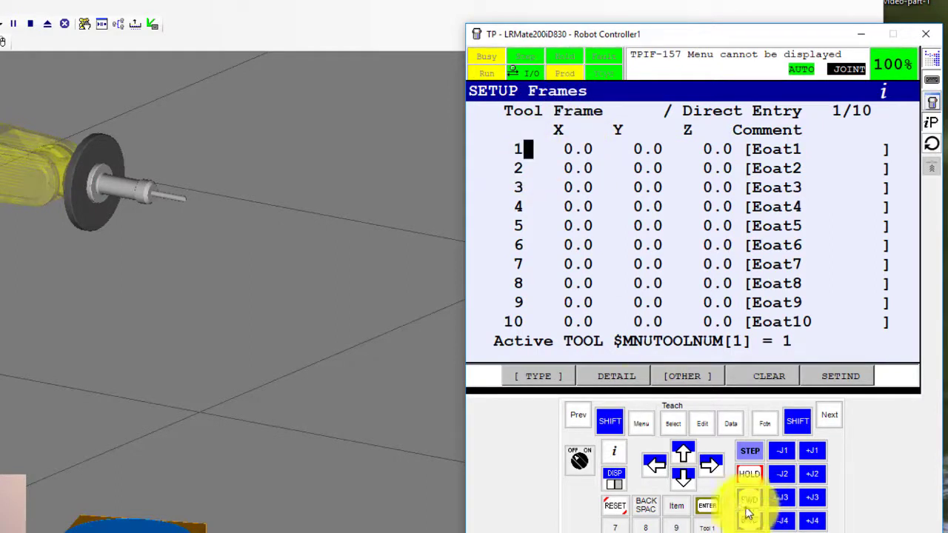
# Step: Open Tool Frame 1 detail and enter 178 for its Z value
pyautogui.click(709, 509)
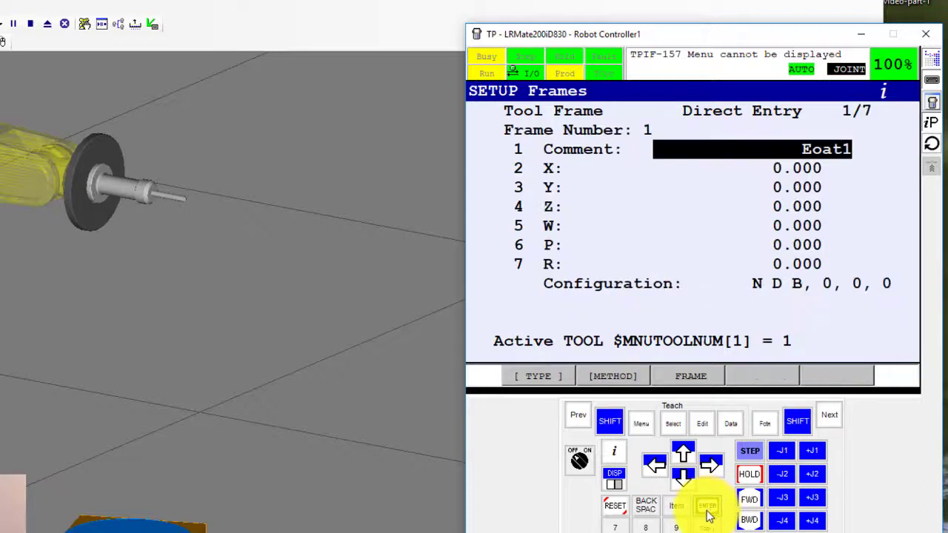
pyautogui.click(805, 209)
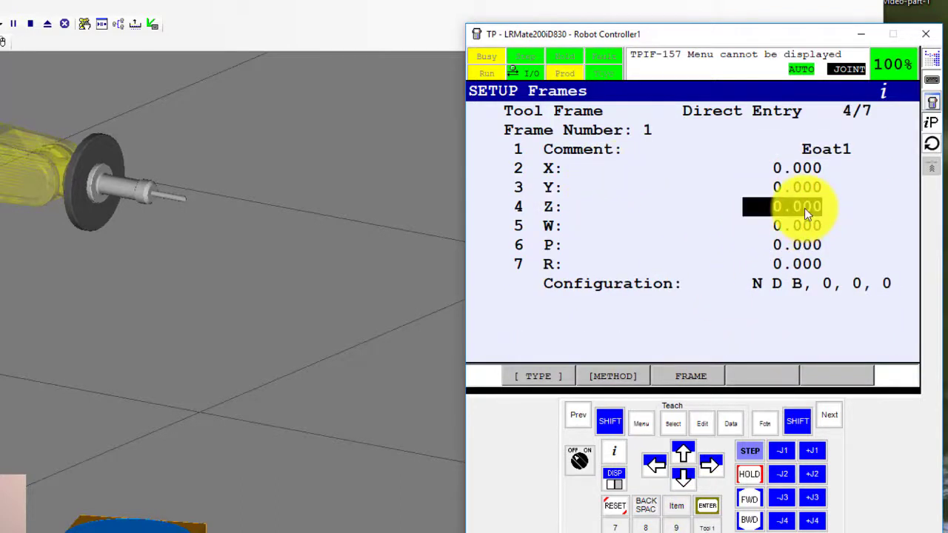
pyautogui.write('178')
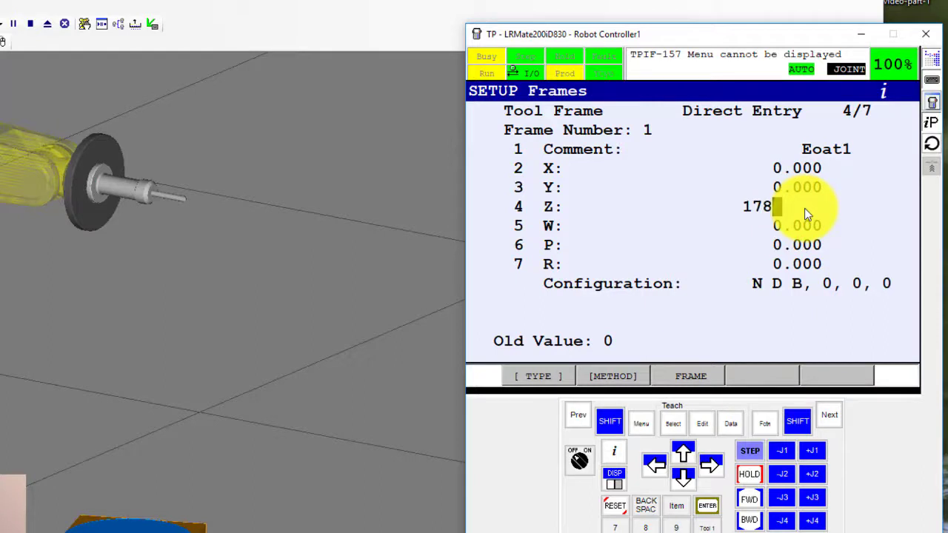
pyautogui.press('Return')
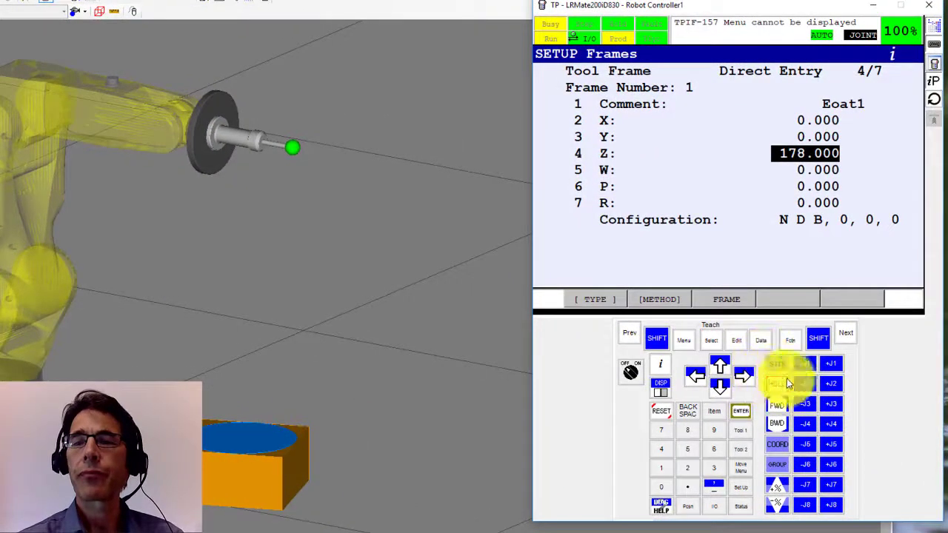
# Step: Enable the pendant, jog J5 negative to point the tool down, and lower the override to 20%
pyautogui.click(631, 372)
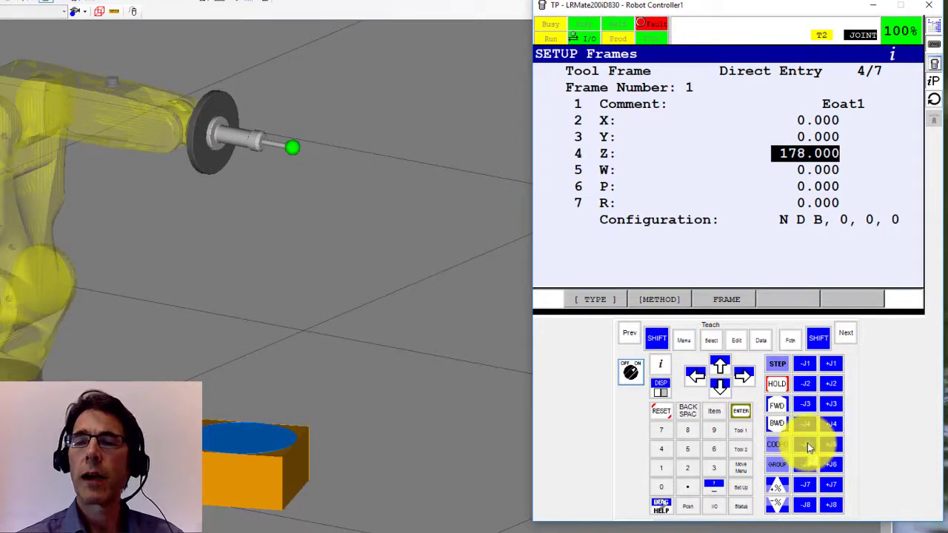
pyautogui.moveTo(807, 445); pyautogui.dragTo(807, 449)
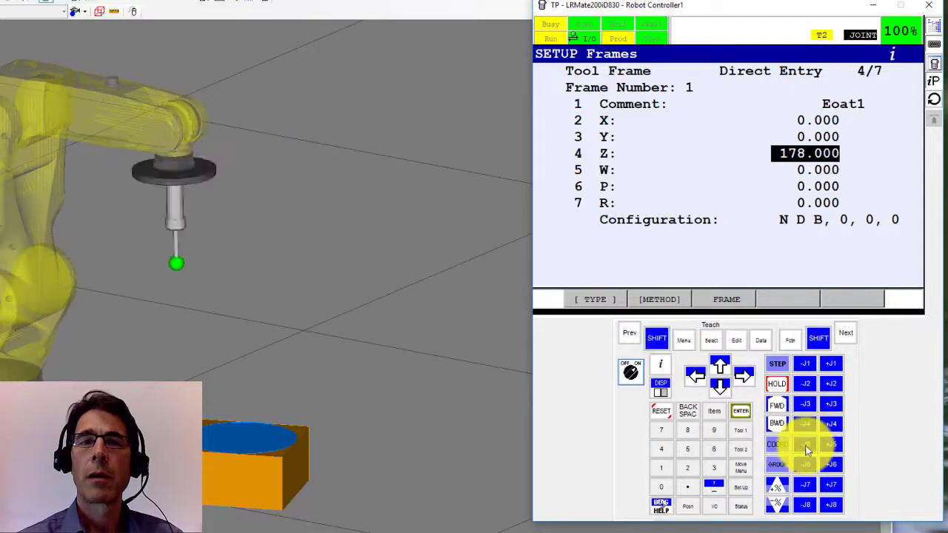
pyautogui.click(777, 504)
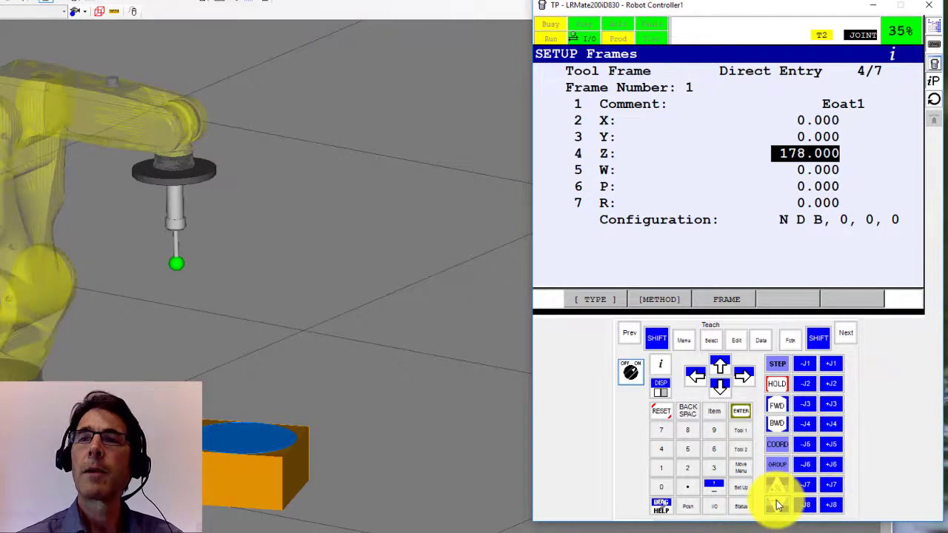
pyautogui.keyDown('shift'); pyautogui.click(835, 446); pyautogui.keyUp('shift')
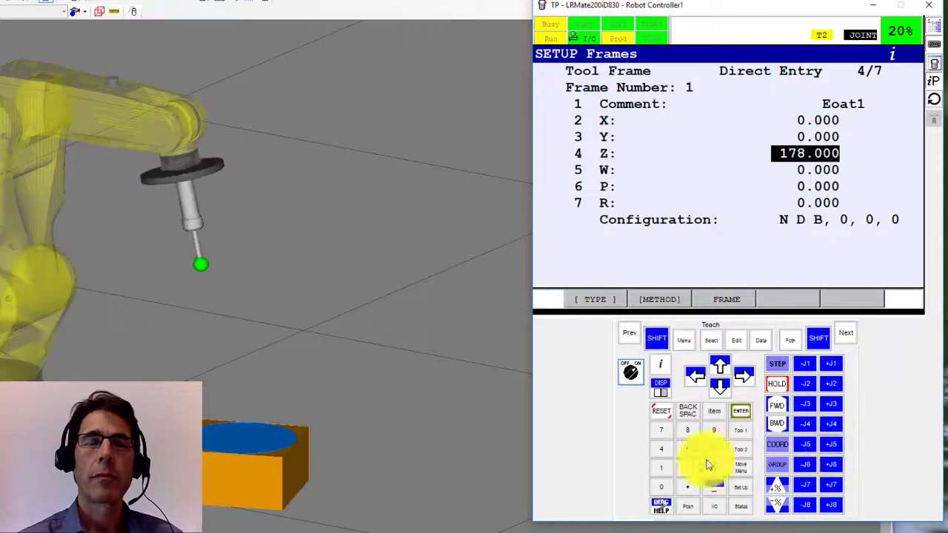